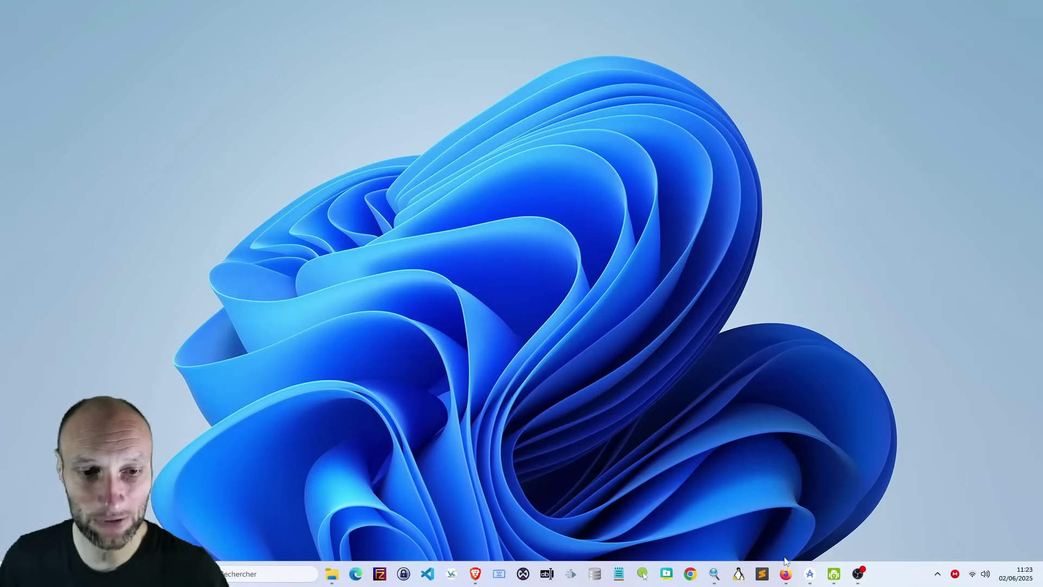
- Switch to Firefox and examine the Windows and Linux editions on the OCCT download page, along with the recent downloads
left_click(786, 574)
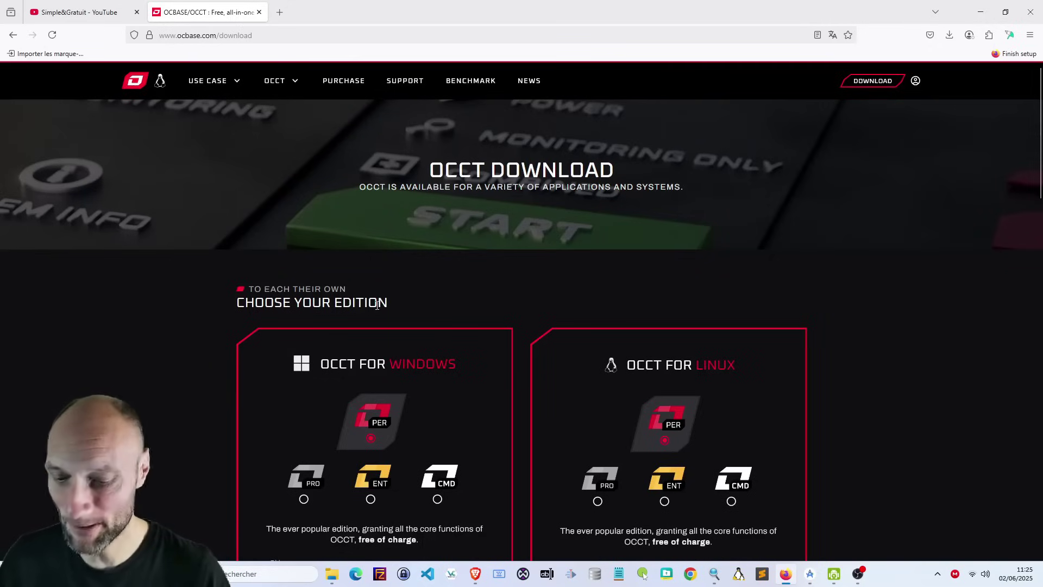
key("super+shift+h")
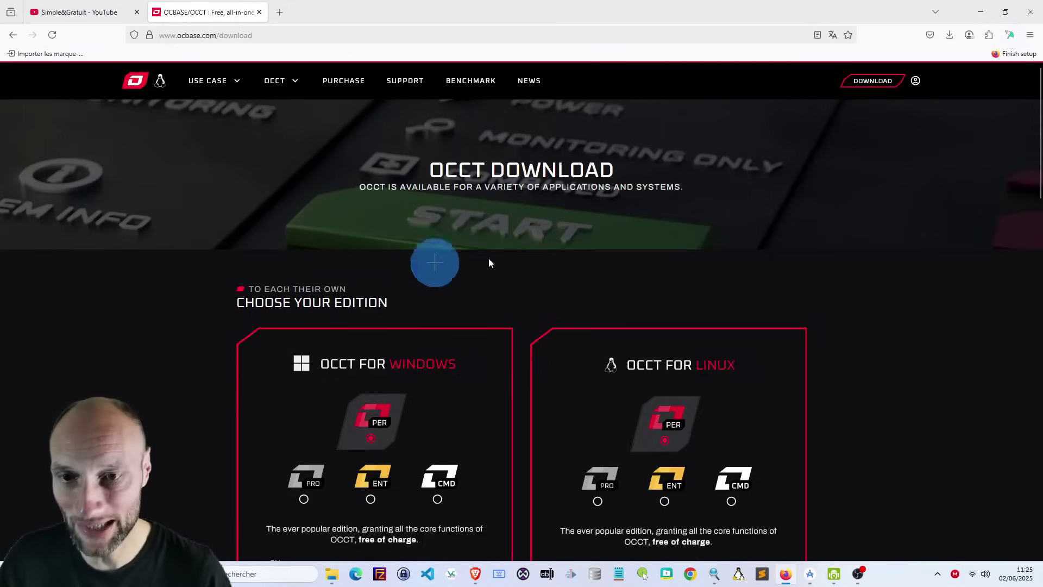
scroll(410, 344, "down", 3)
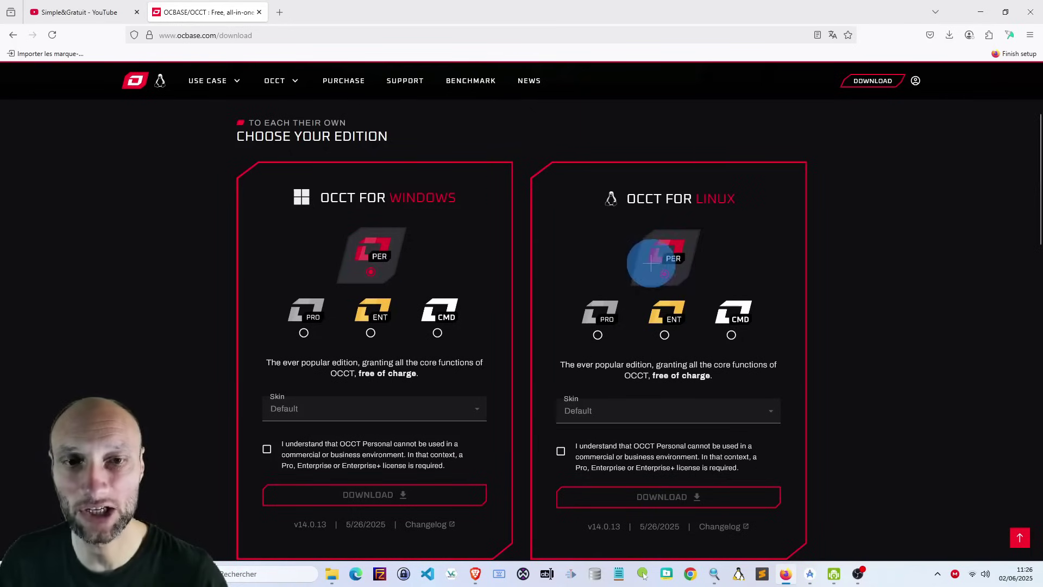
scroll(598, 272, "down", 1)
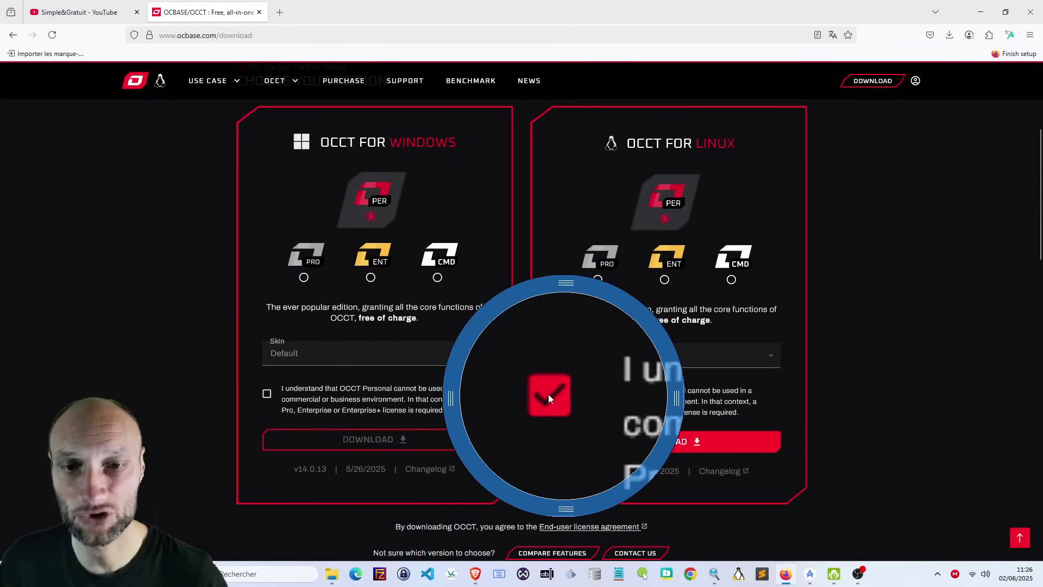
left_click(561, 396)
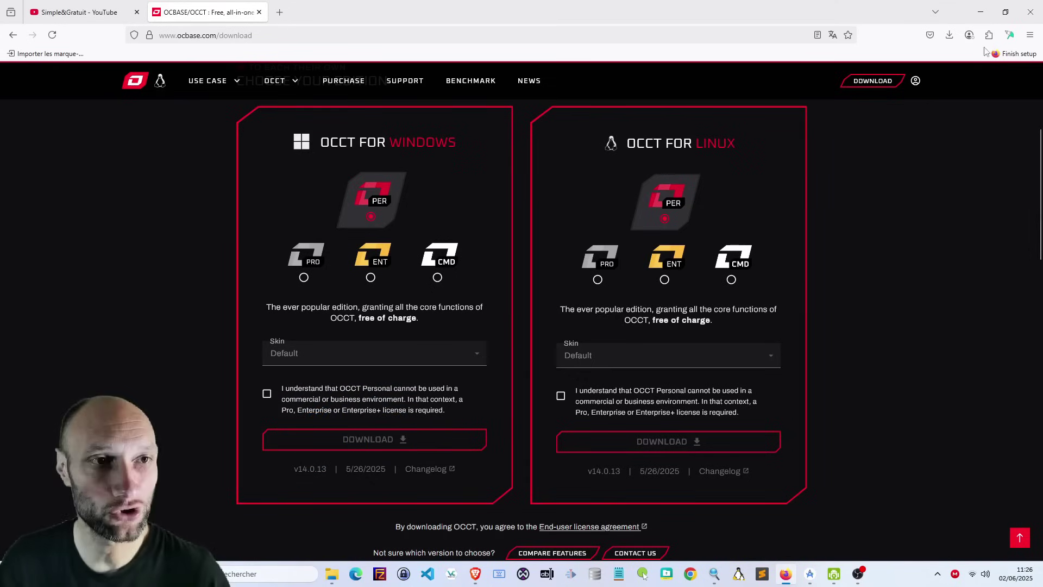
left_click(949, 35)
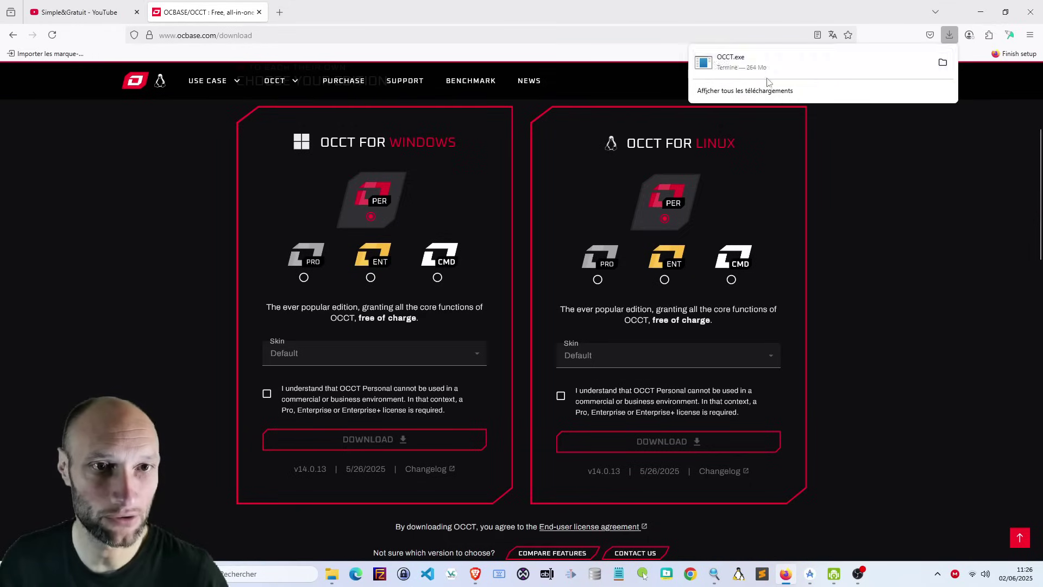
left_click(869, 204)
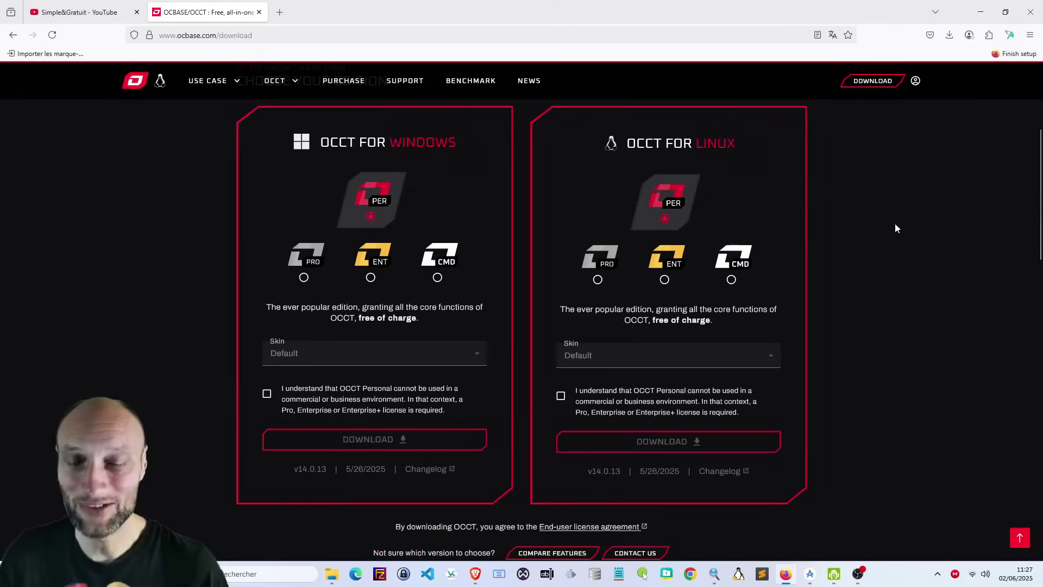
scroll(895, 228, "down", 2)
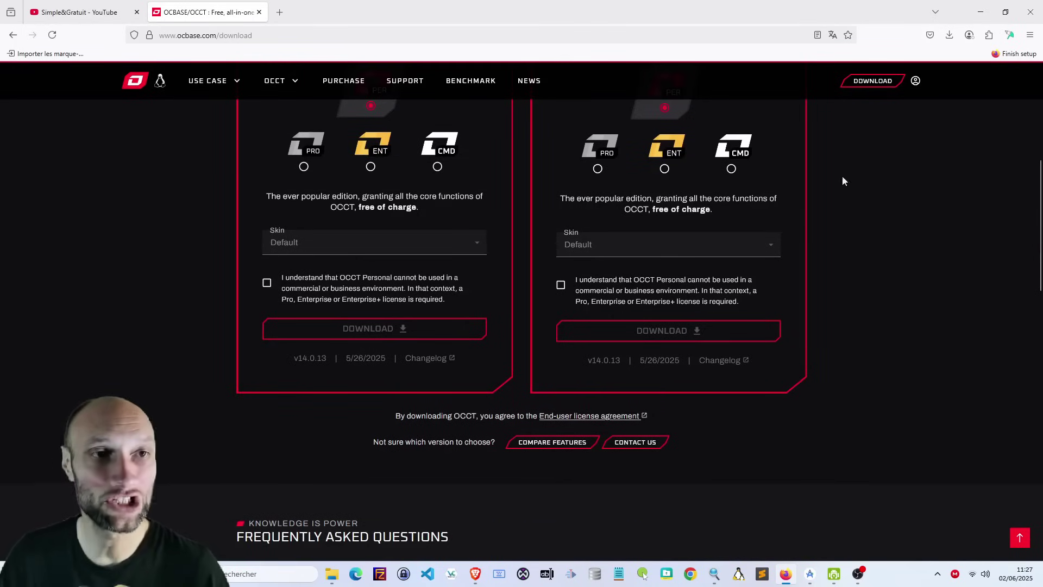
- Launch the downloaded OCCT.exe and move its window to the middle of the desktop with the browser minimised
left_click(989, 36)
left_click(950, 35)
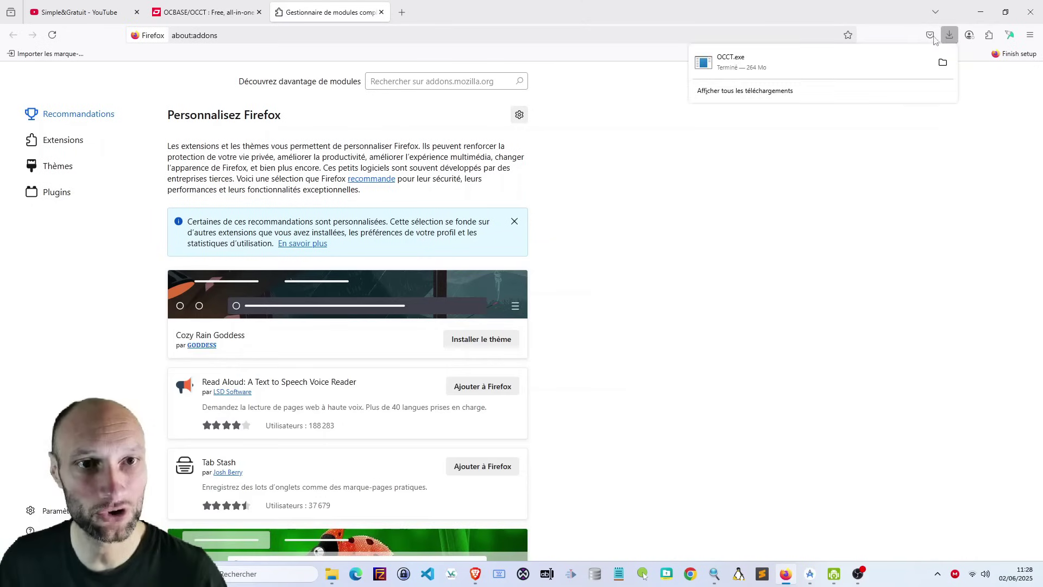
left_click(727, 64)
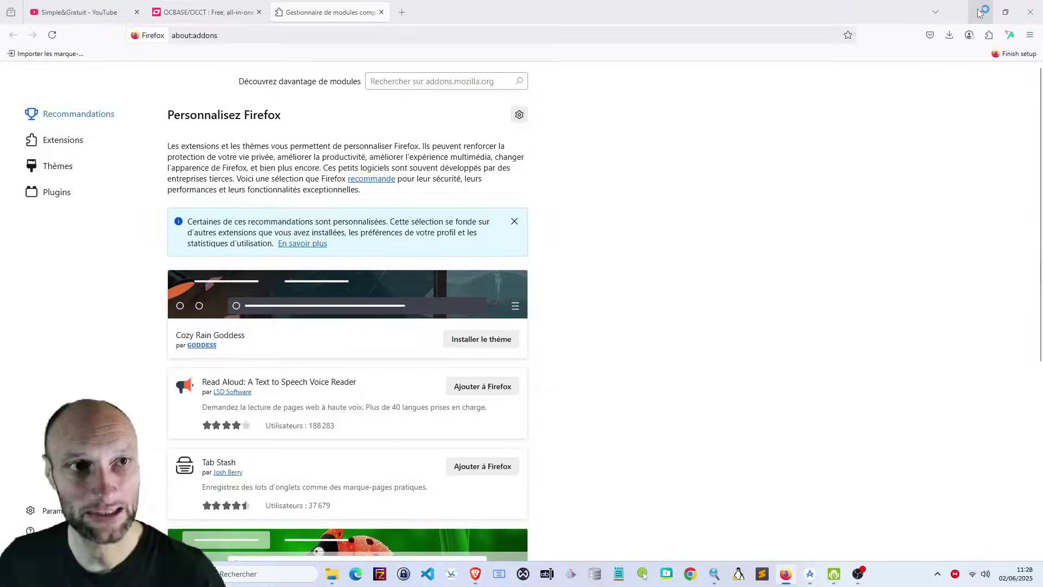
left_click(977, 9)
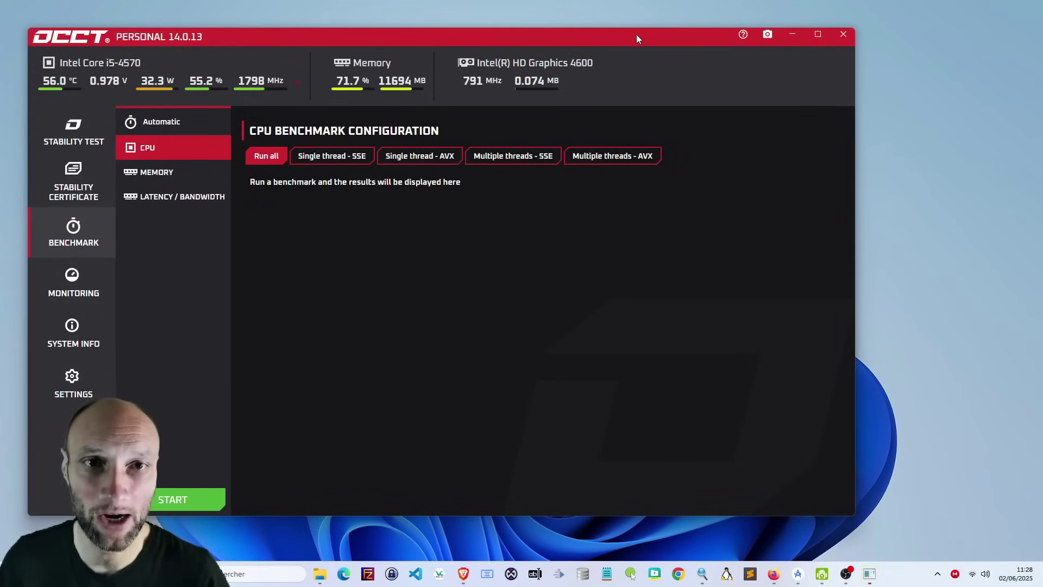
left_click_drag(637, 34, 782, 35)
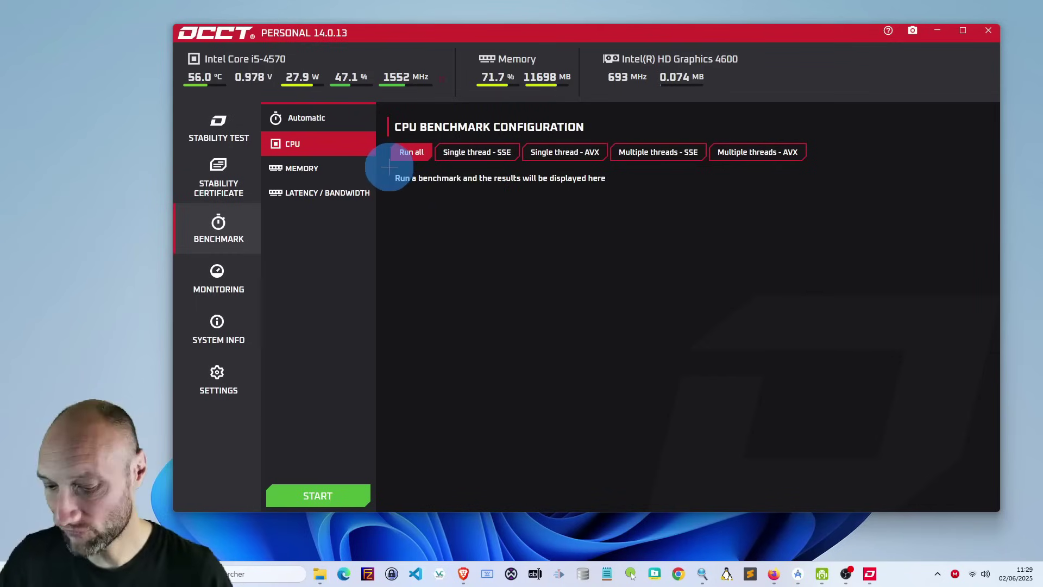
- Look through the stability test configurations for CPU, Linpack, Memory, 3D Adaptive, VRAM and Power
left_click(230, 128)
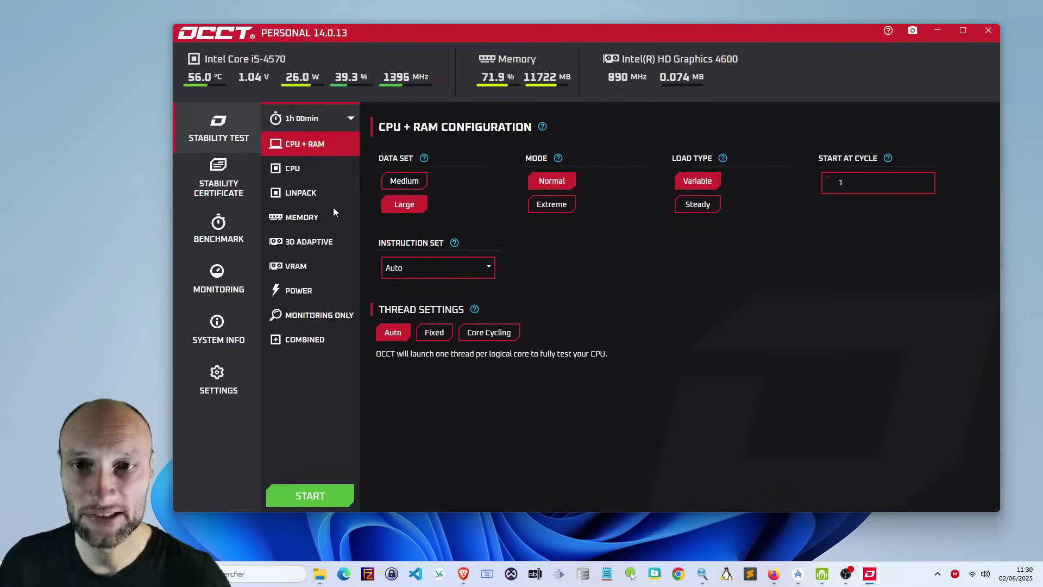
left_click(294, 175)
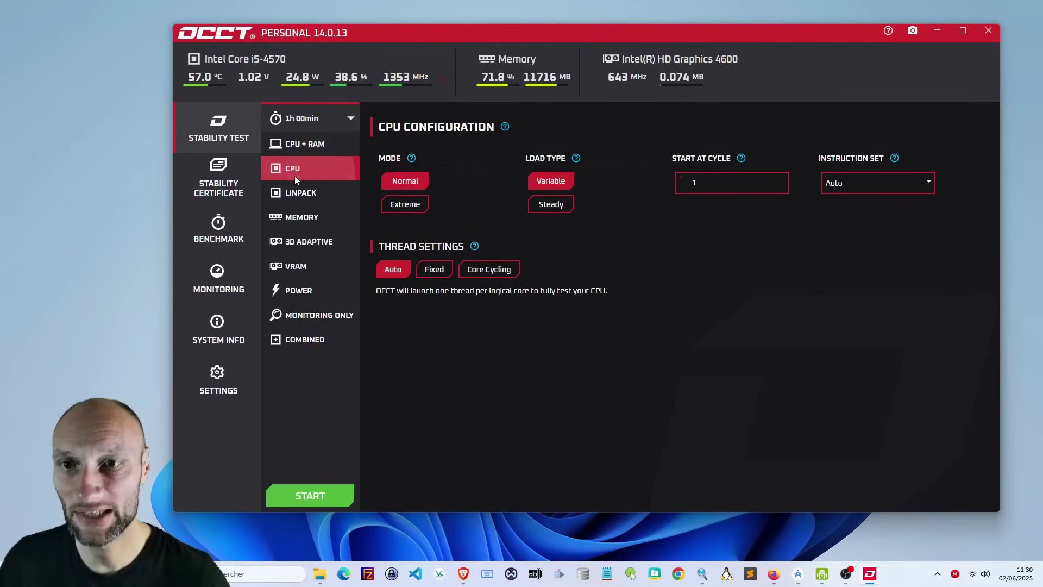
left_click(295, 197)
left_click(295, 218)
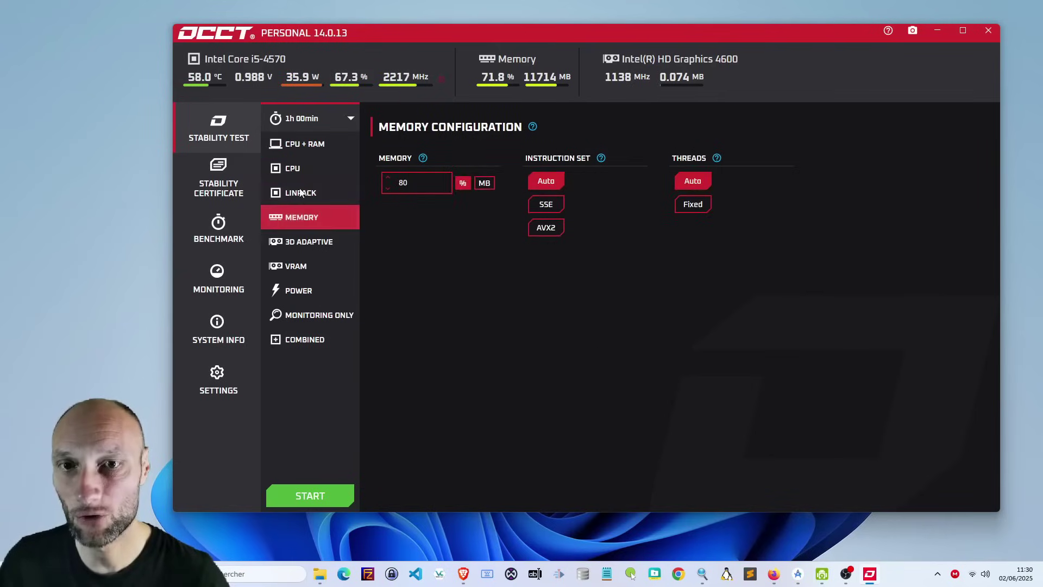
left_click(293, 246)
left_click(297, 266)
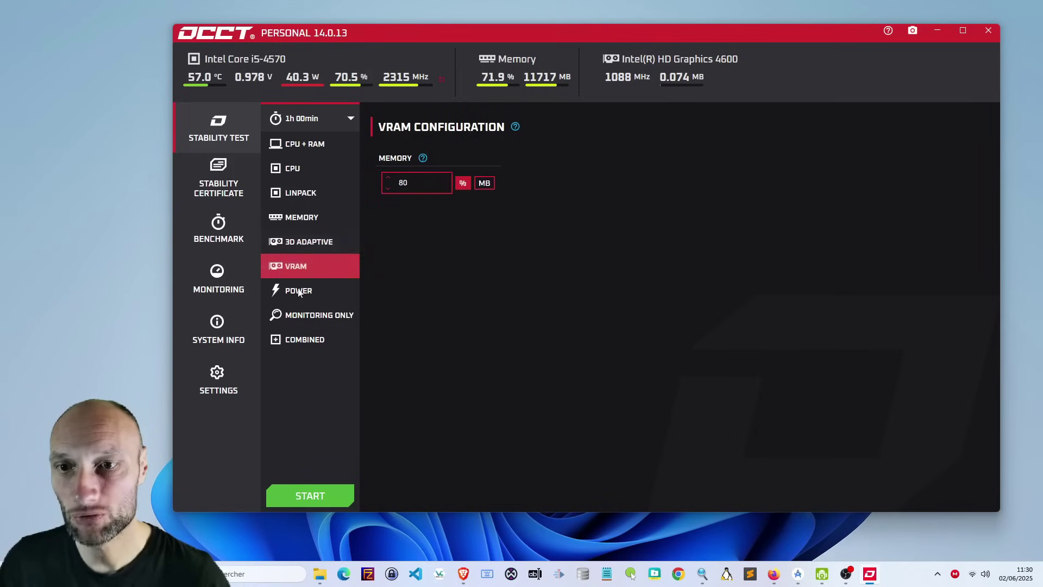
left_click(298, 291)
- Start the CPU + RAM stability test with the Large data set, Normal mode and Variable load, skipping the Patreon support offer
left_click(304, 146)
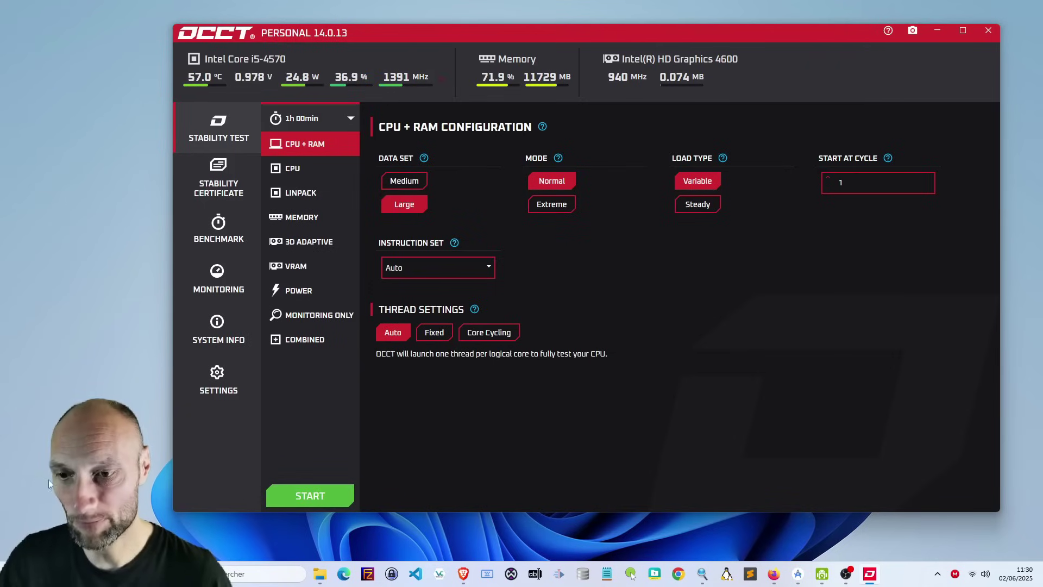
left_click(323, 496)
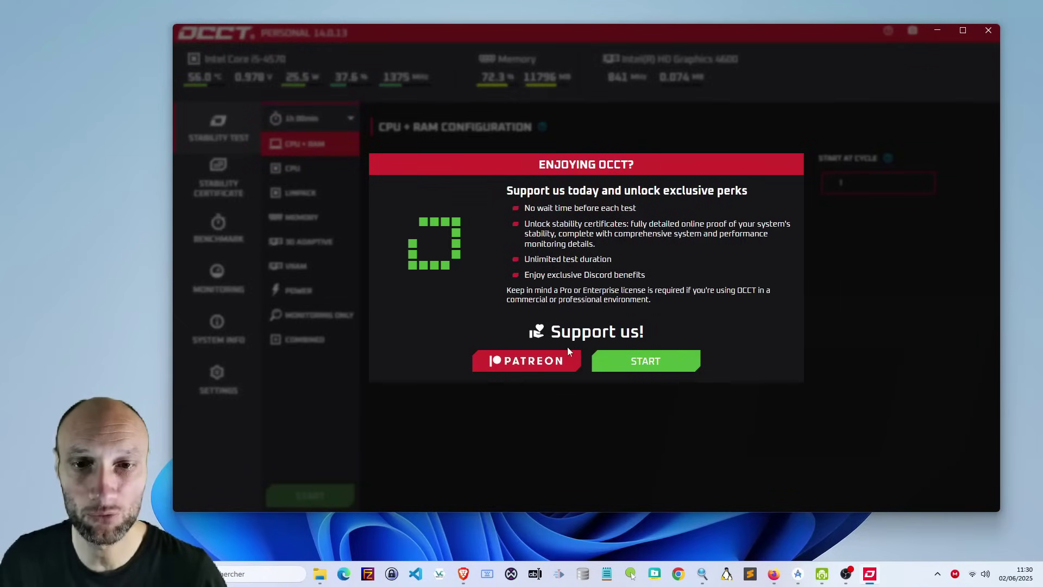
left_click(639, 367)
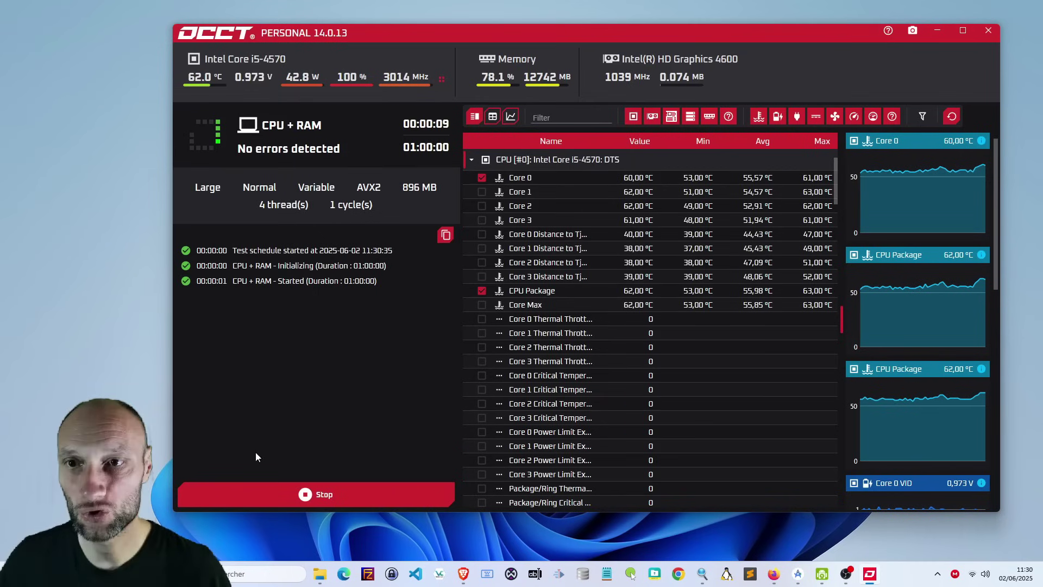
- Stop the running CPU + RAM test and return to the stability tests to show the CPU configuration
left_click(303, 506)
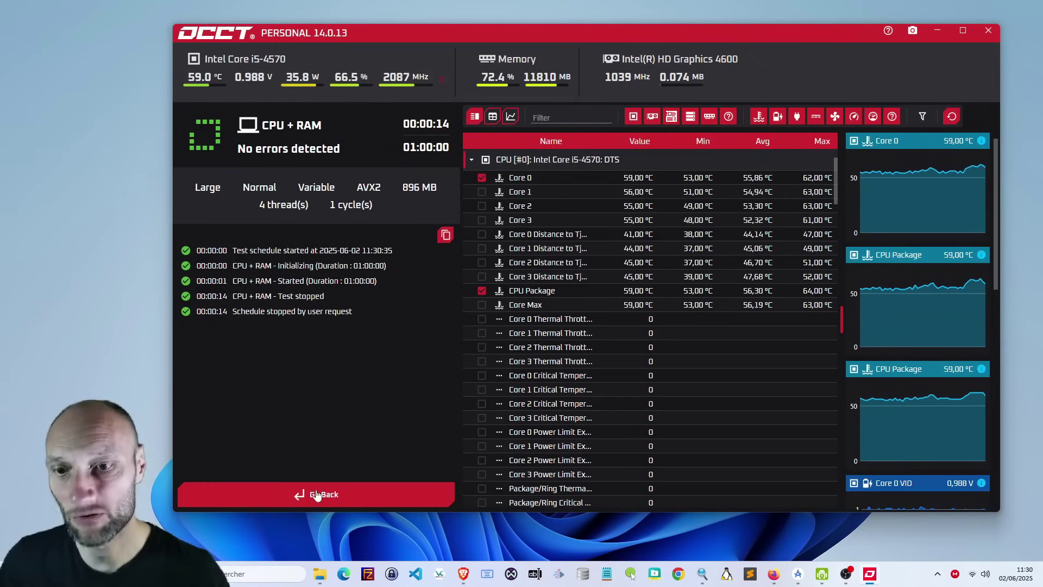
left_click(316, 496)
left_click(302, 174)
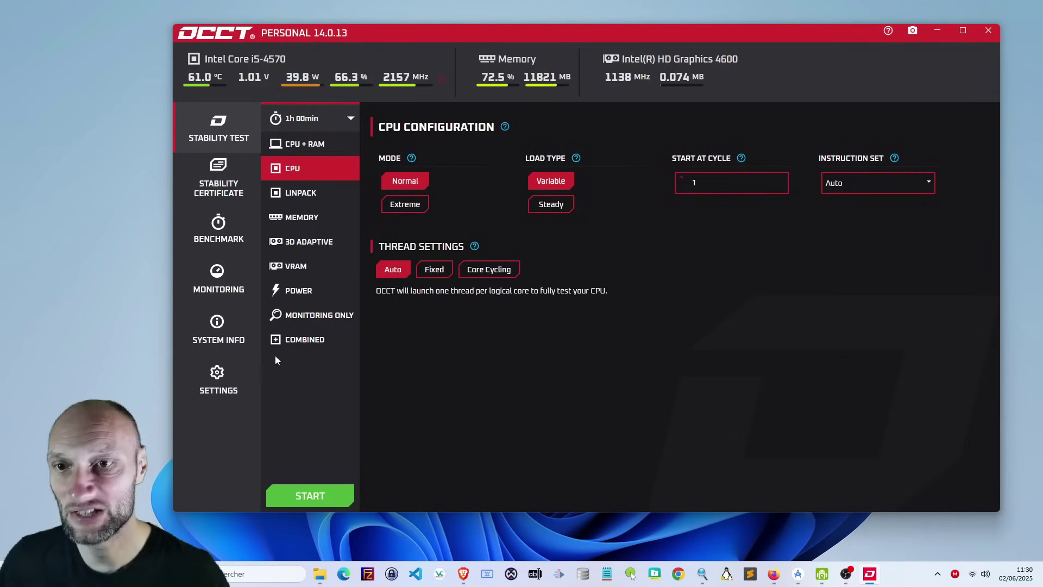
- Examine the processor's system information and the duration options of the CPU + RAM stability test
left_click(220, 325)
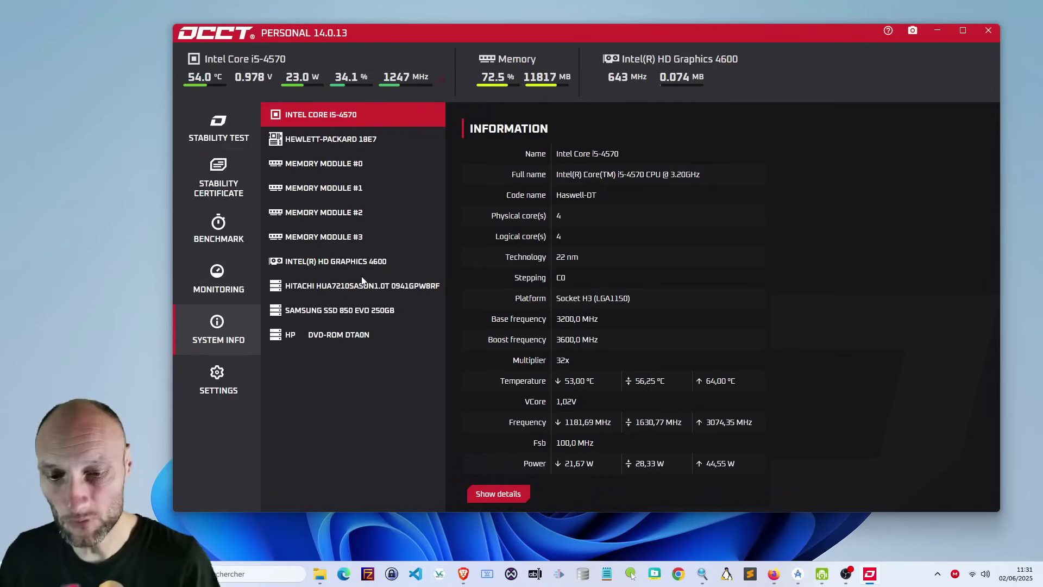
left_click(218, 129)
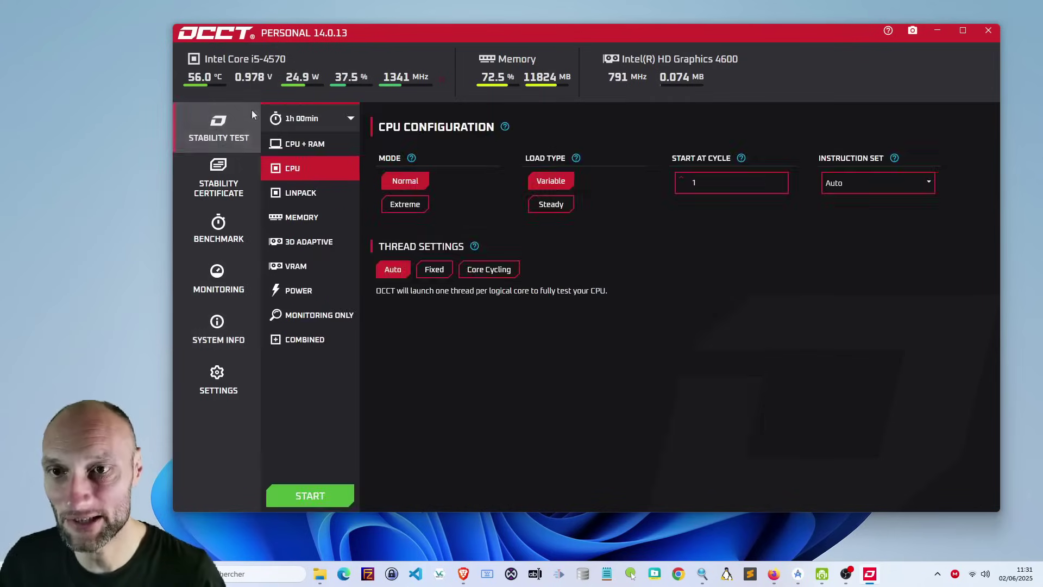
left_click(307, 143)
left_click(351, 119)
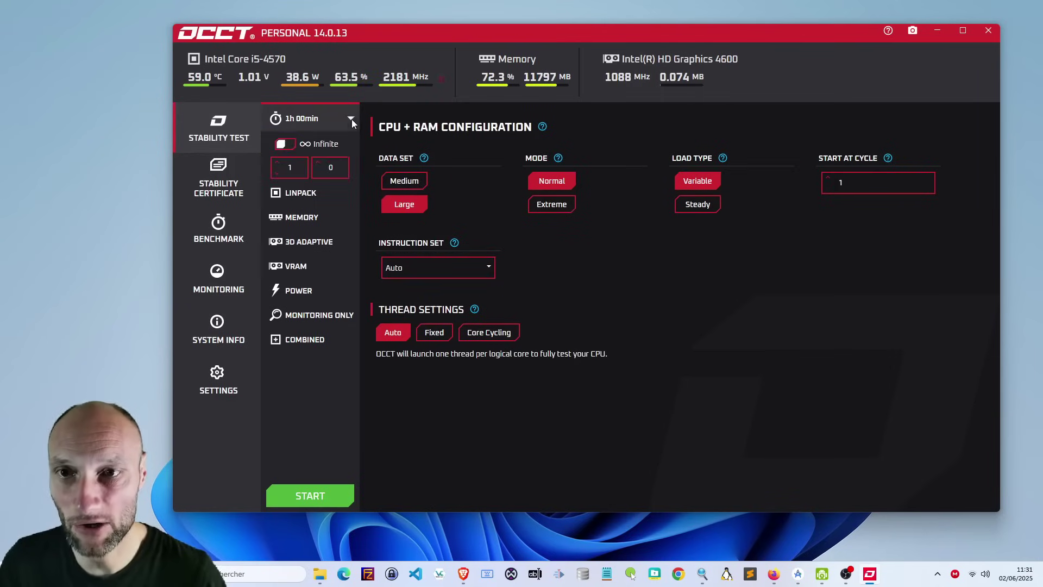
left_click(348, 119)
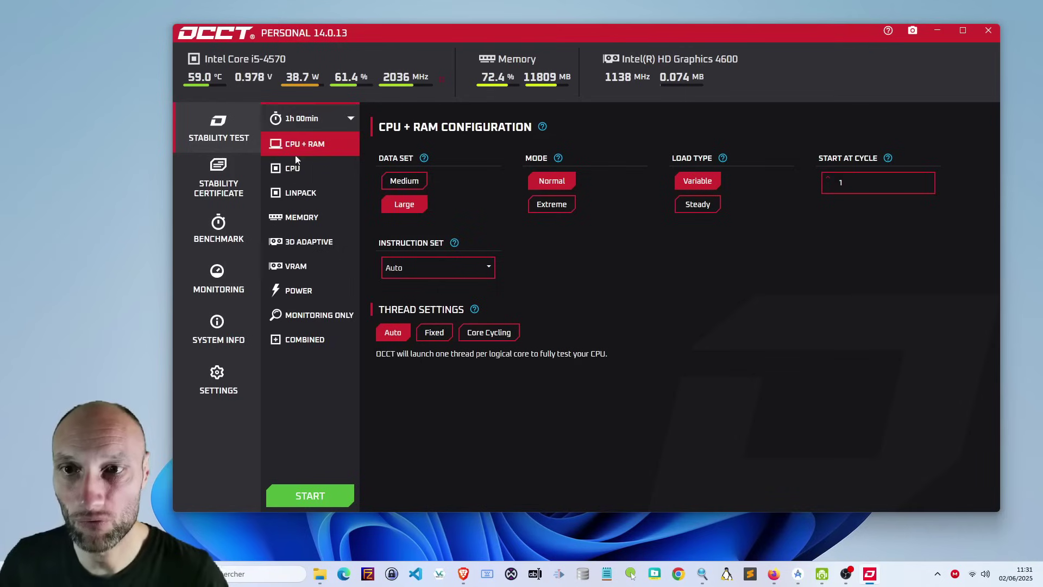